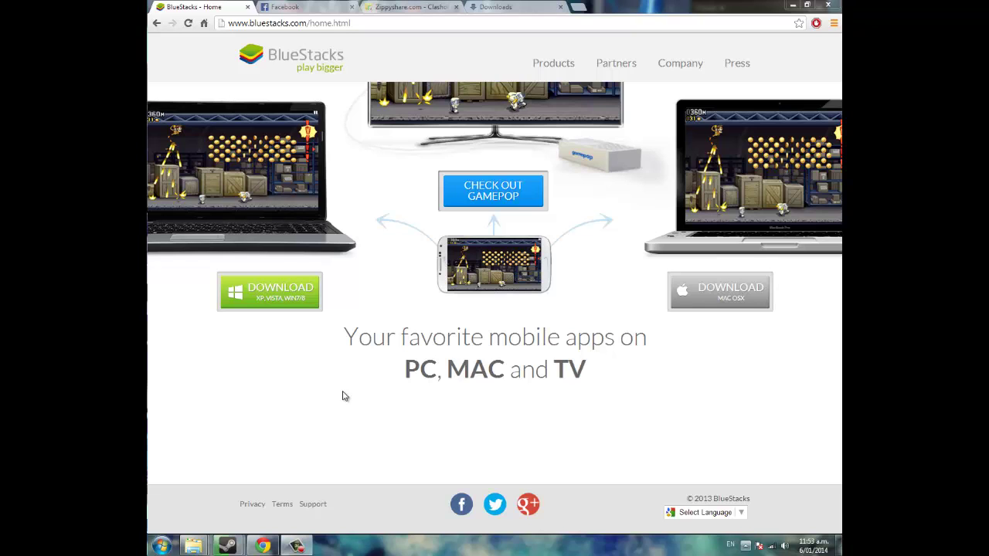
# Step: Visit the Zippyshare page for the Clash of Clans 5.64.2 APK and show the downloaded APK in its folder
pyautogui.click(360, 23)
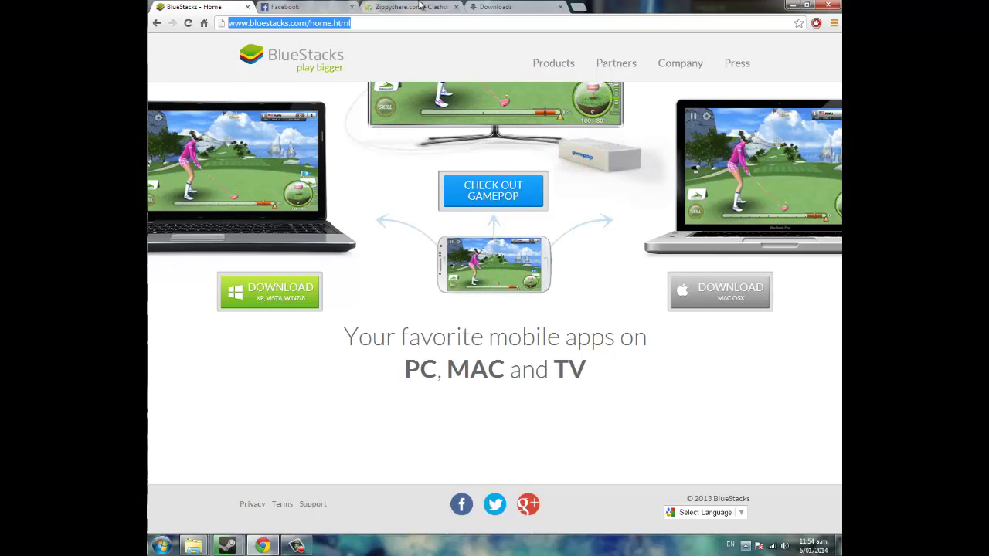
pyautogui.click(417, 7)
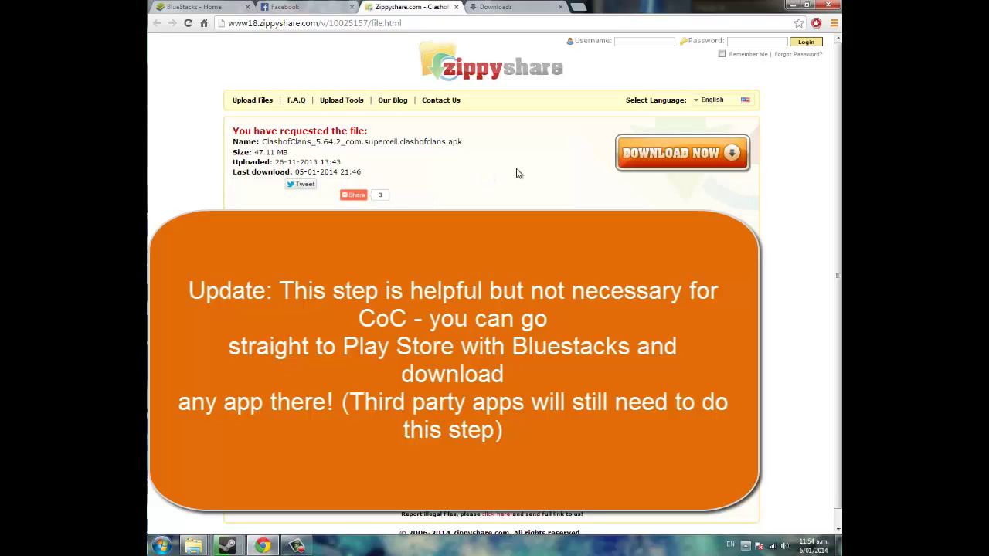
pyautogui.click(665, 147)
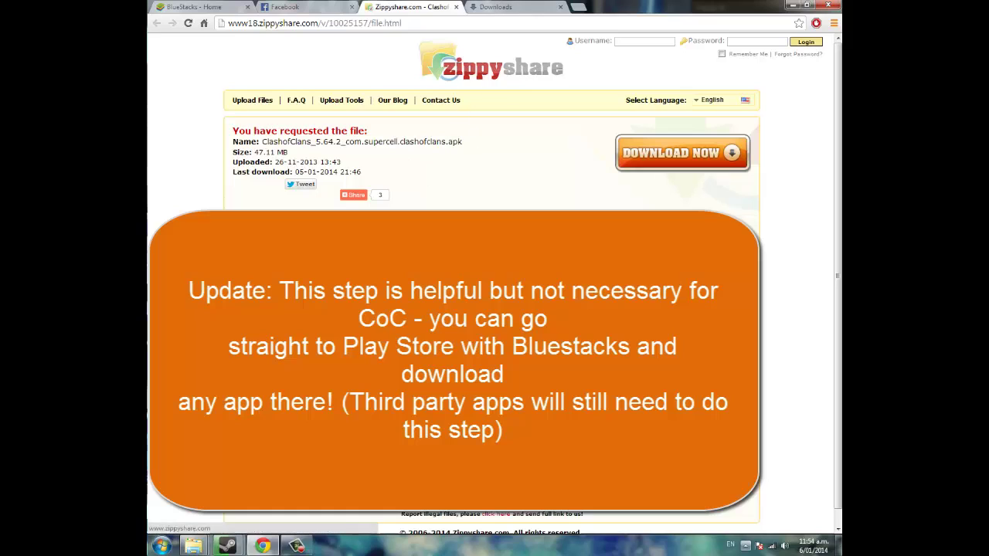
pyautogui.click(550, 7)
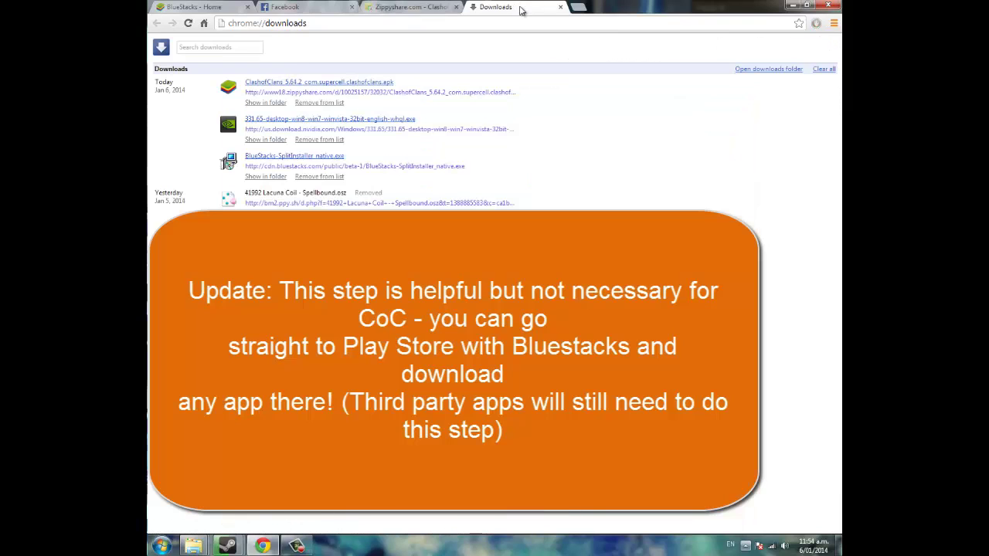
pyautogui.click(267, 102)
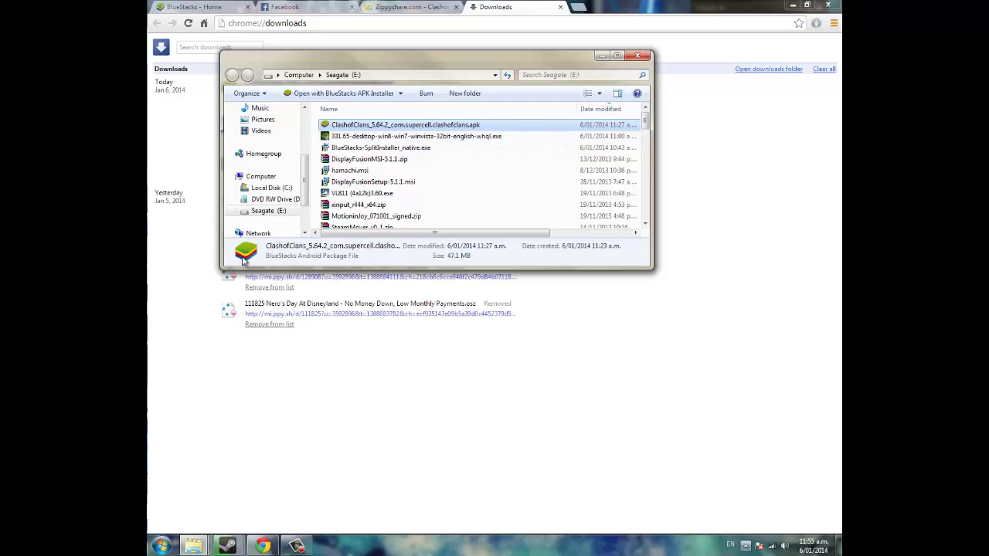
# Step: Open the Clash of Clans APK with HD-ApkHandler.exe from C:\Program Files\BlueStacks as the chosen program
pyautogui.rightClick(375, 129)
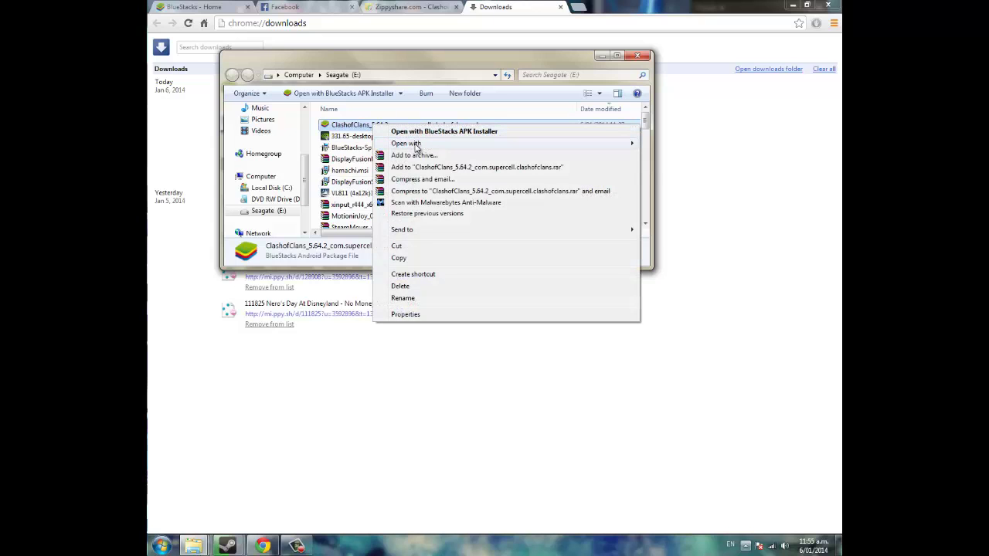
pyautogui.moveTo(419, 145)
pyautogui.click(726, 171)
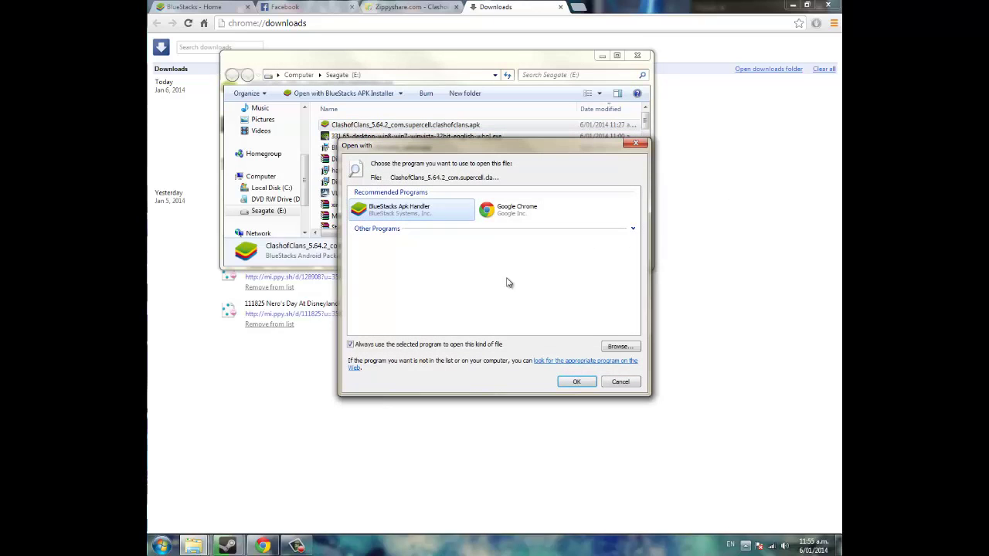
pyautogui.click(619, 346)
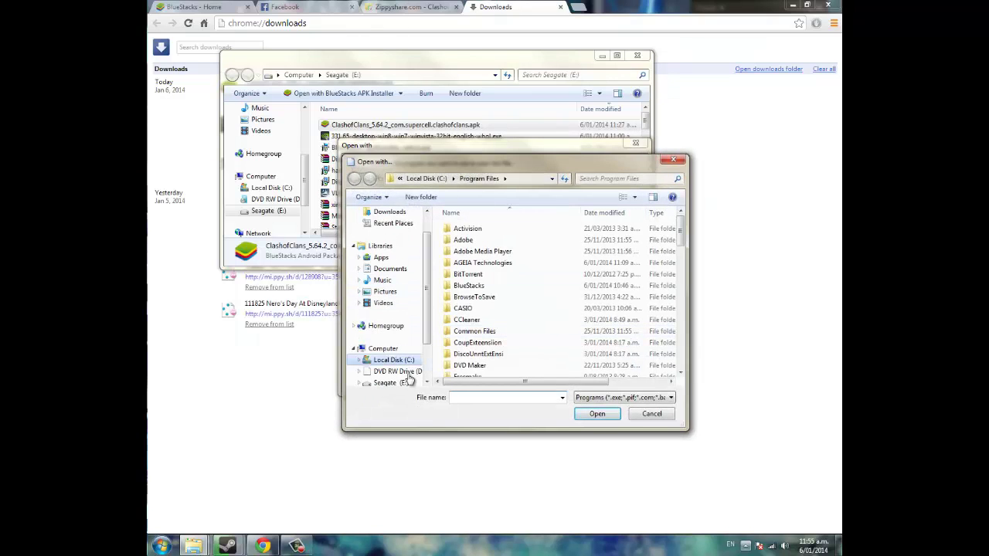
pyautogui.click(394, 363)
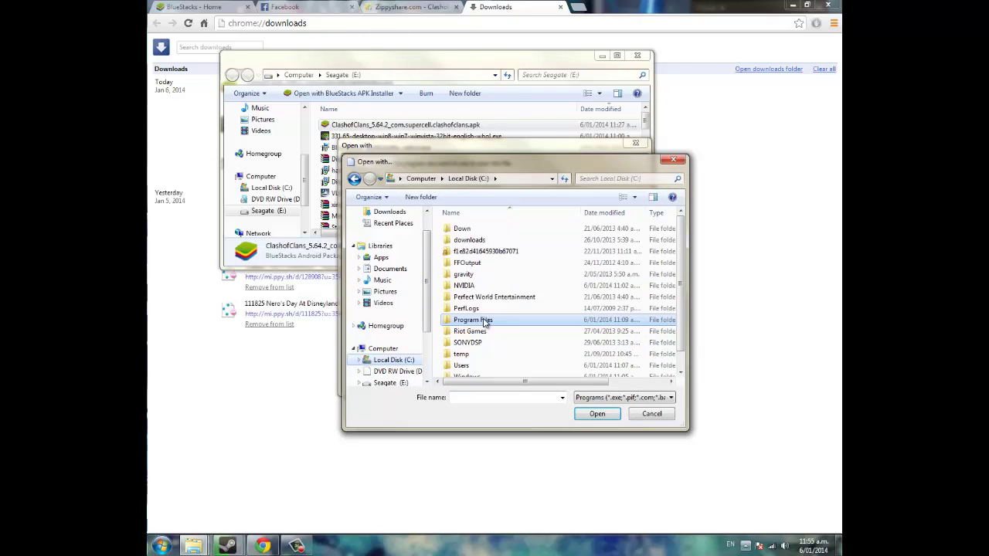
pyautogui.doubleClick(498, 330)
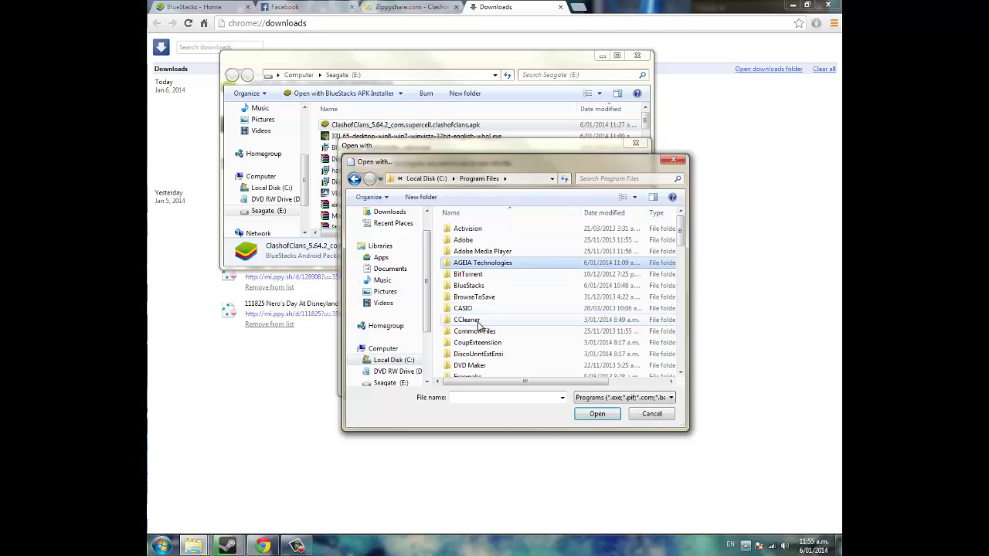
pyautogui.click(481, 286)
pyautogui.doubleClick(482, 287)
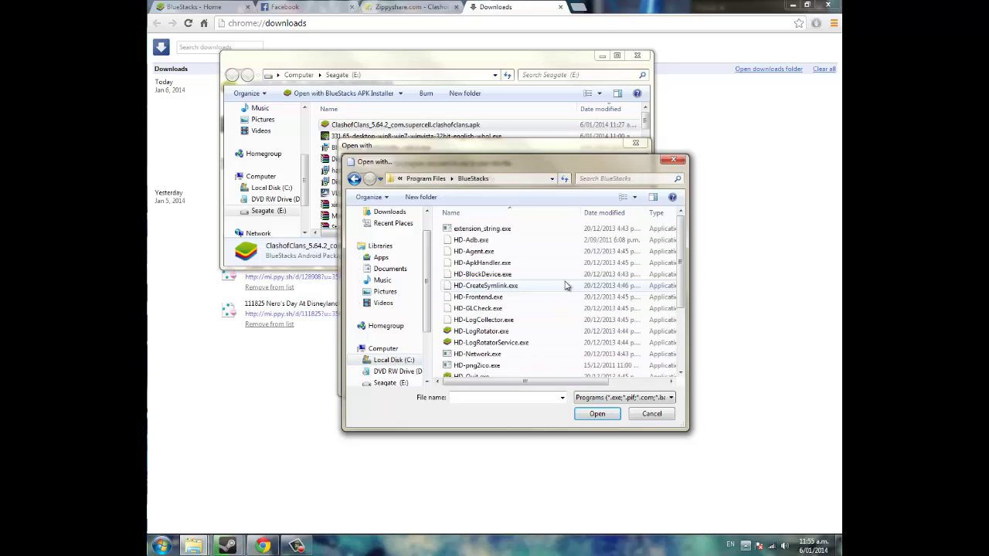
pyautogui.click(487, 263)
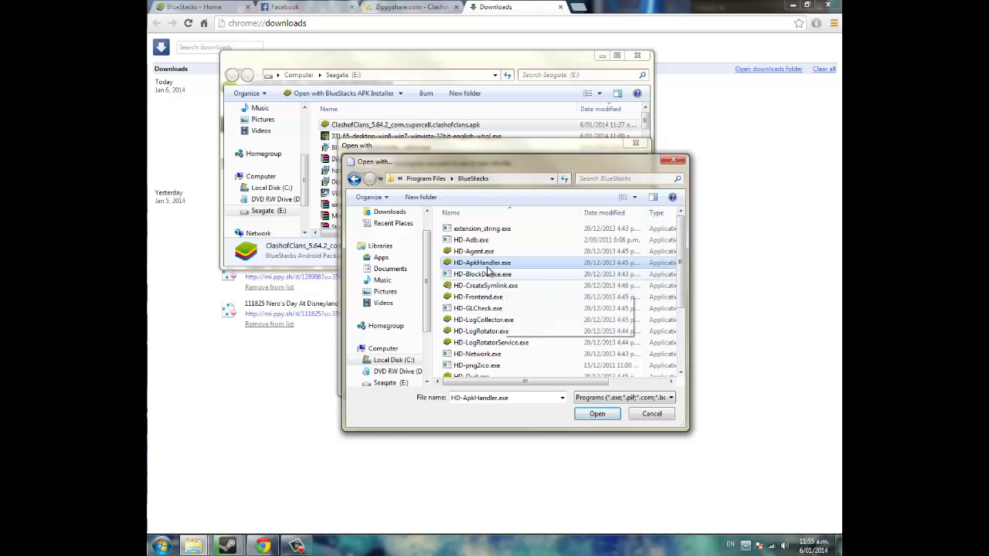
pyautogui.click(596, 413)
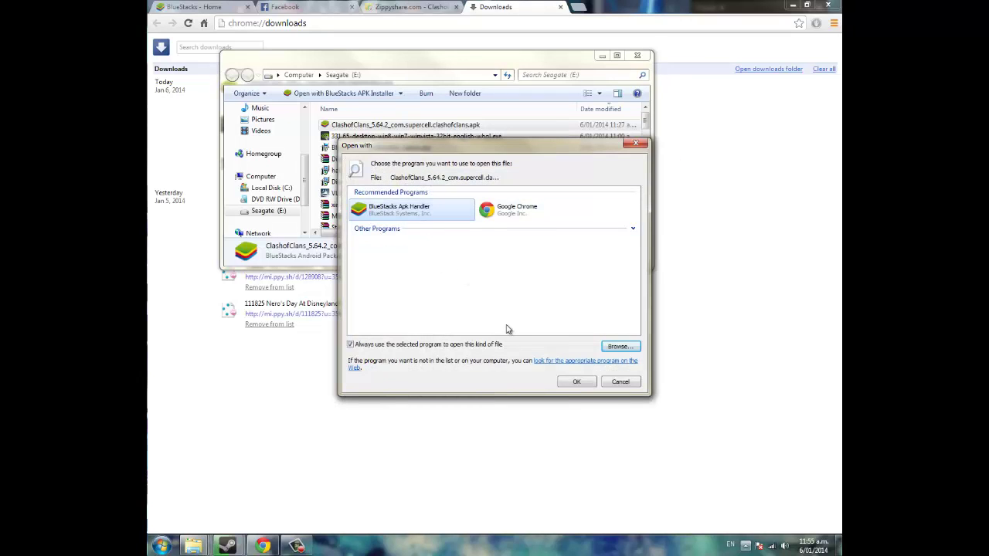
pyautogui.click(592, 387)
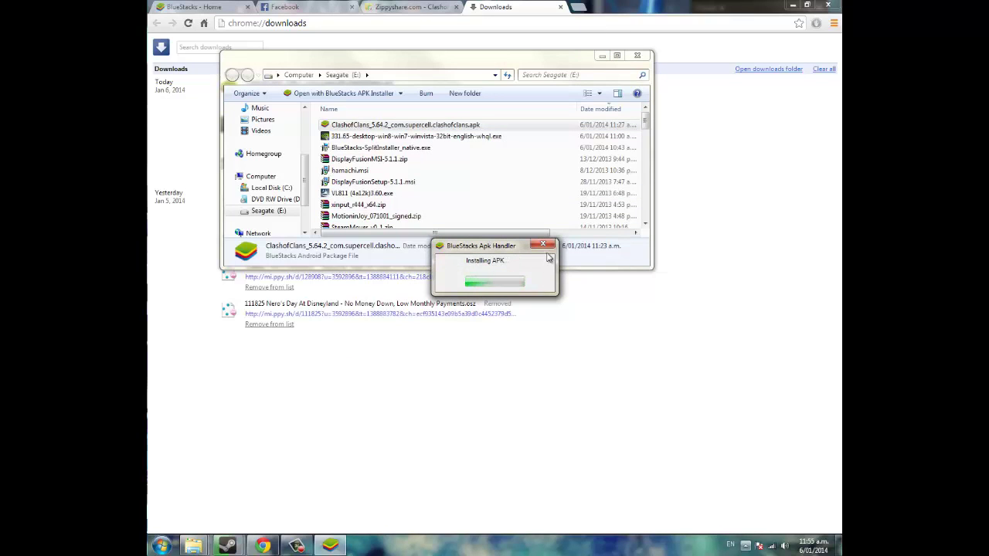
# Step: Close the APK installation progress and the file folder, and minimize the browser to reach the desktop
pyautogui.click(542, 244)
pyautogui.click(637, 56)
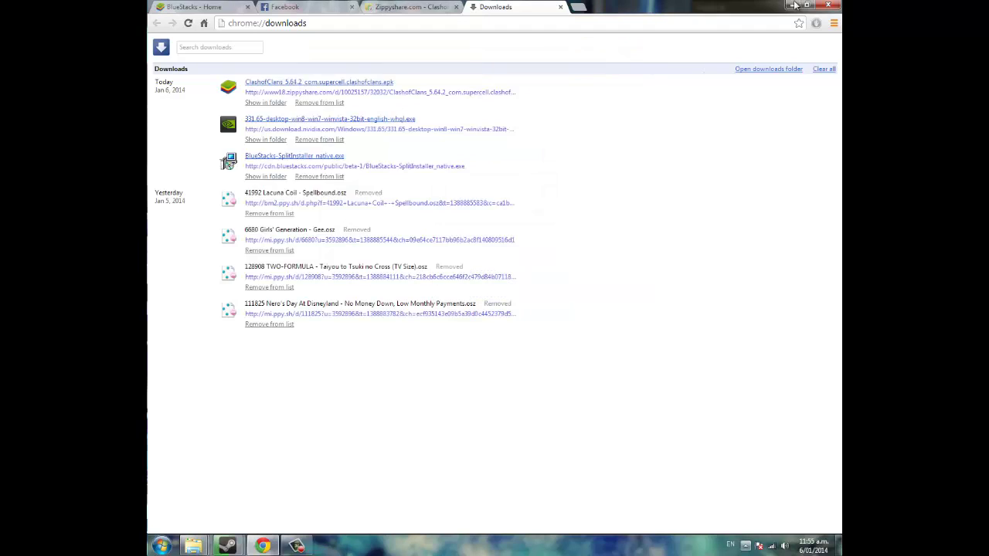
pyautogui.click(796, 6)
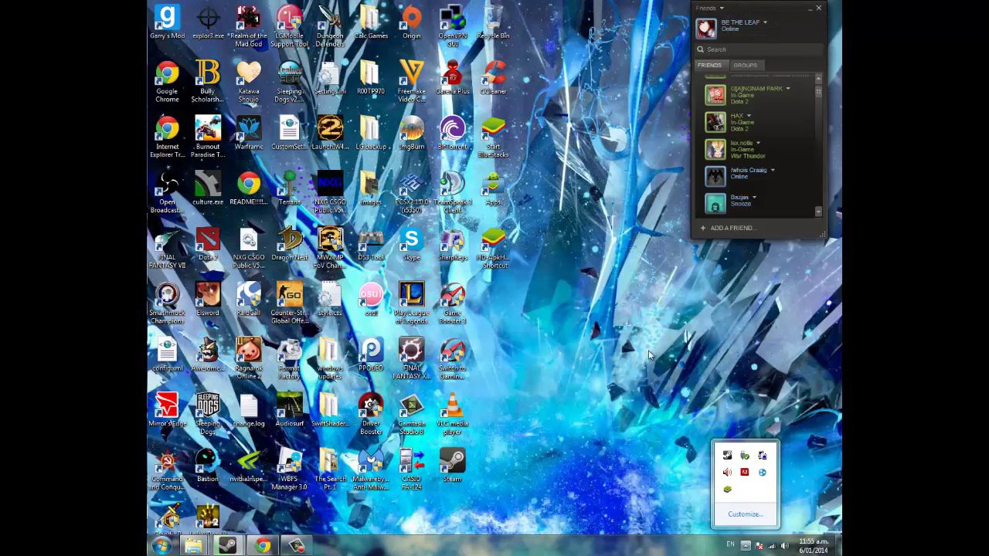
# Step: Restart BlueStacks, launch Clash of Clans in its app player, and reposition the player window
pyautogui.rightClick(727, 489)
pyautogui.click(698, 400)
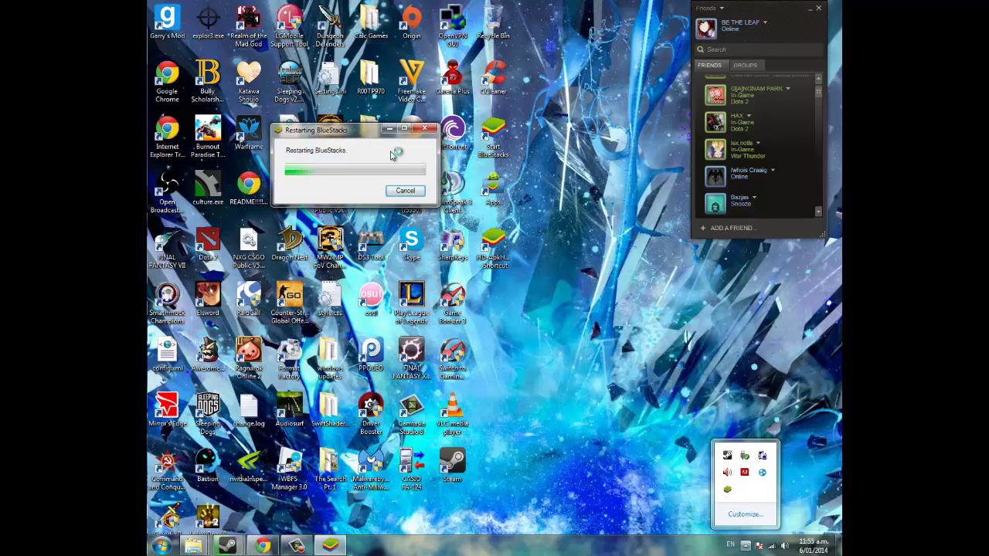
pyautogui.click(161, 546)
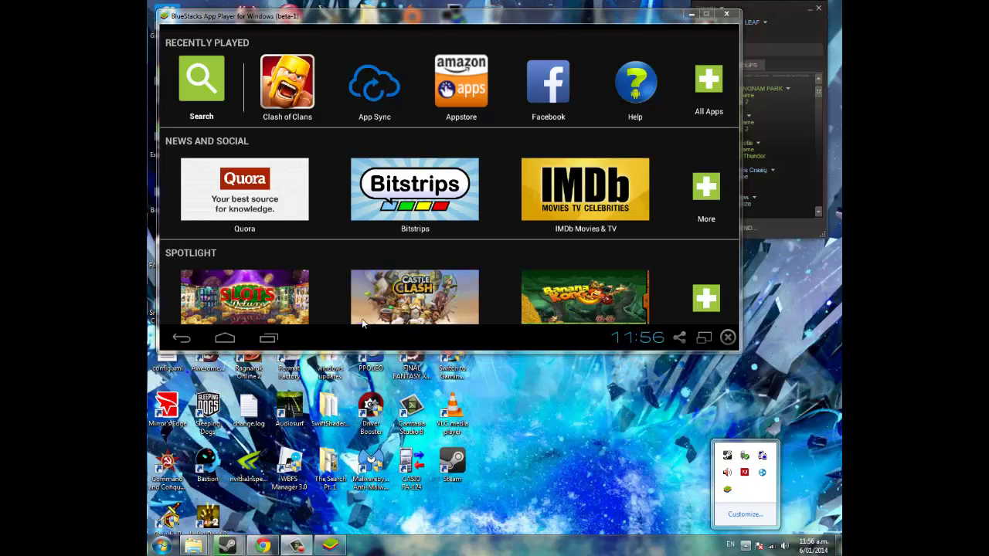
pyautogui.click(304, 93)
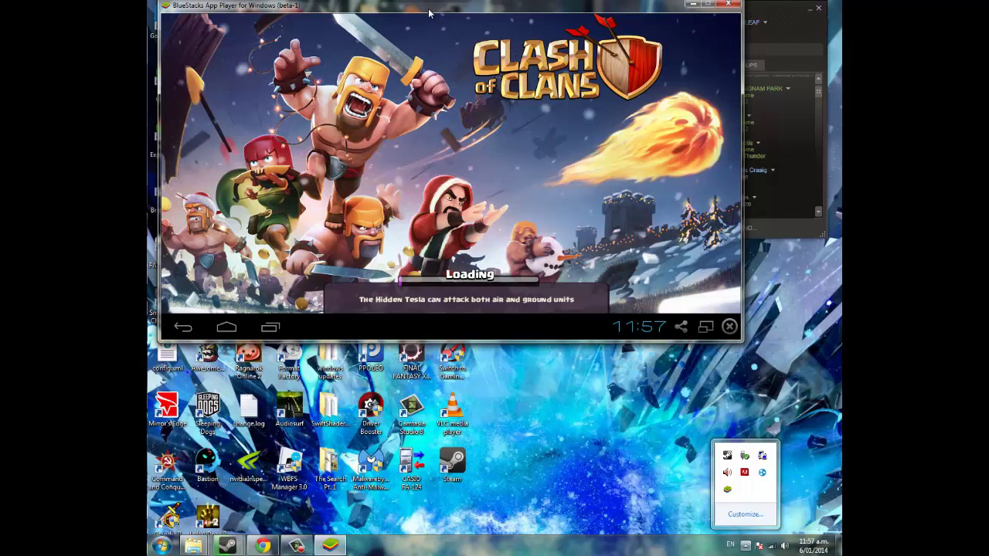
pyautogui.moveTo(423, 9); pyautogui.dragTo(425, 47)
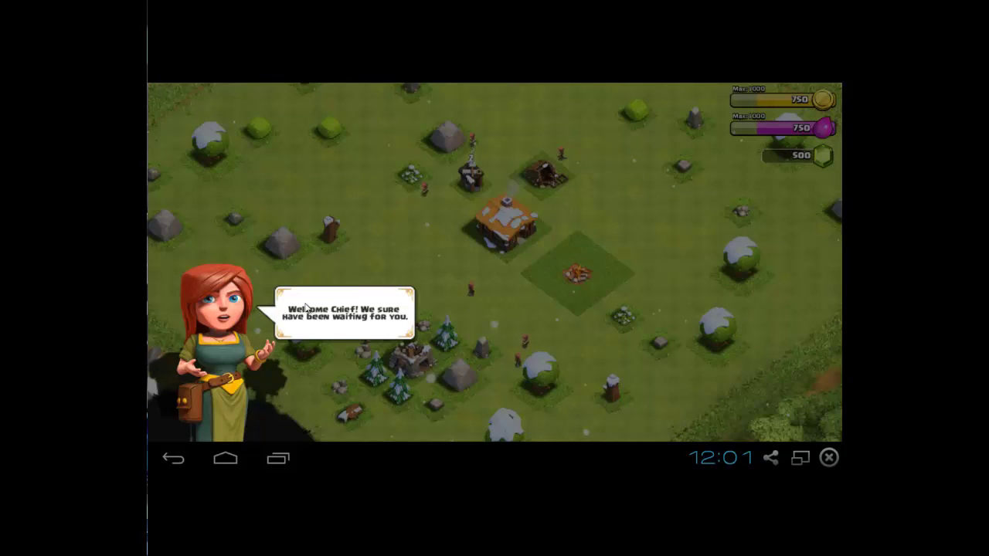
# Step: Go through the villager's welcome messages, buy a Cannon from the shop and place it beside the Town Hall
pyautogui.click(366, 306)
pyautogui.click(345, 304)
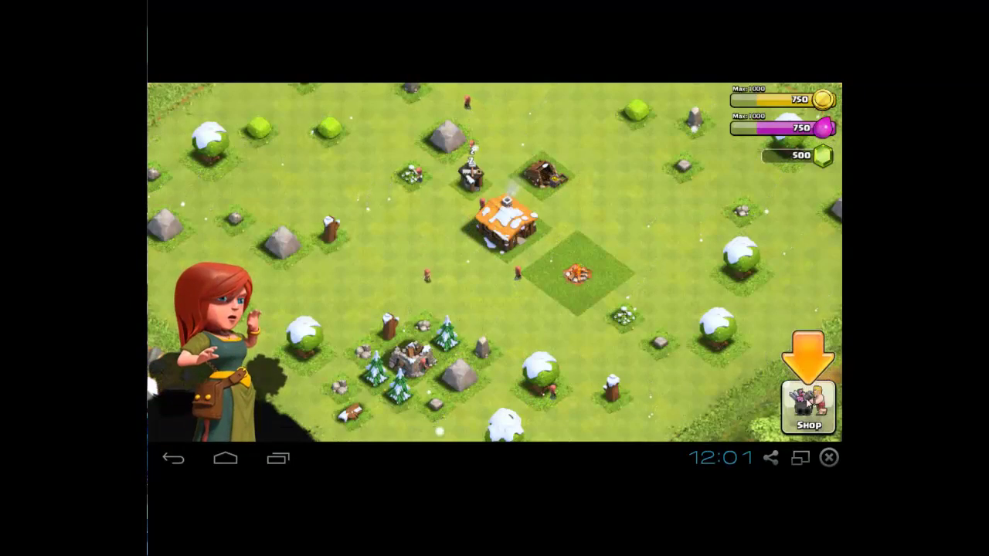
pyautogui.click(786, 395)
pyautogui.click(252, 221)
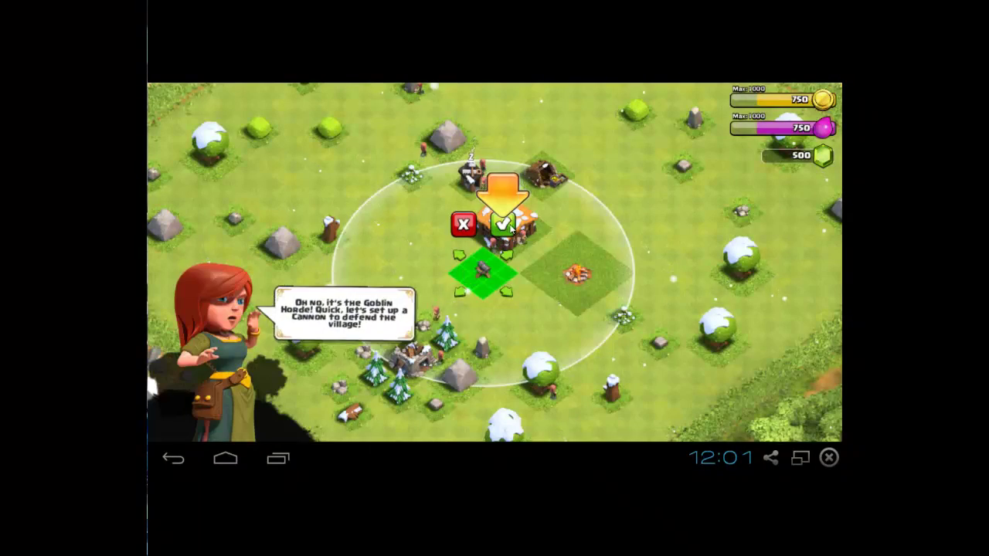
pyautogui.click(503, 223)
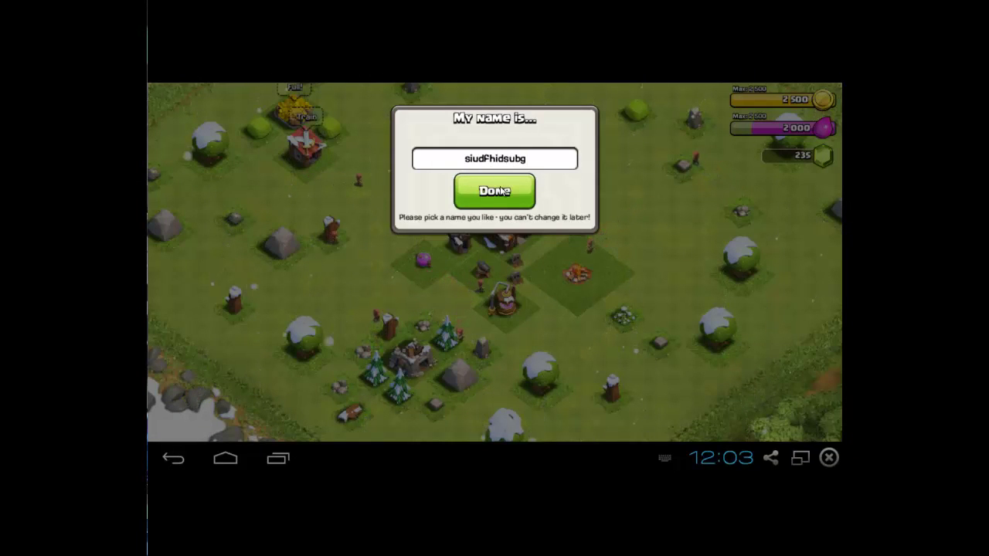
# Step: Confirm the player name and upgrade the Town Hall to level 2 for 1000 gold, finishing it instantly with gems
pyautogui.click(502, 191)
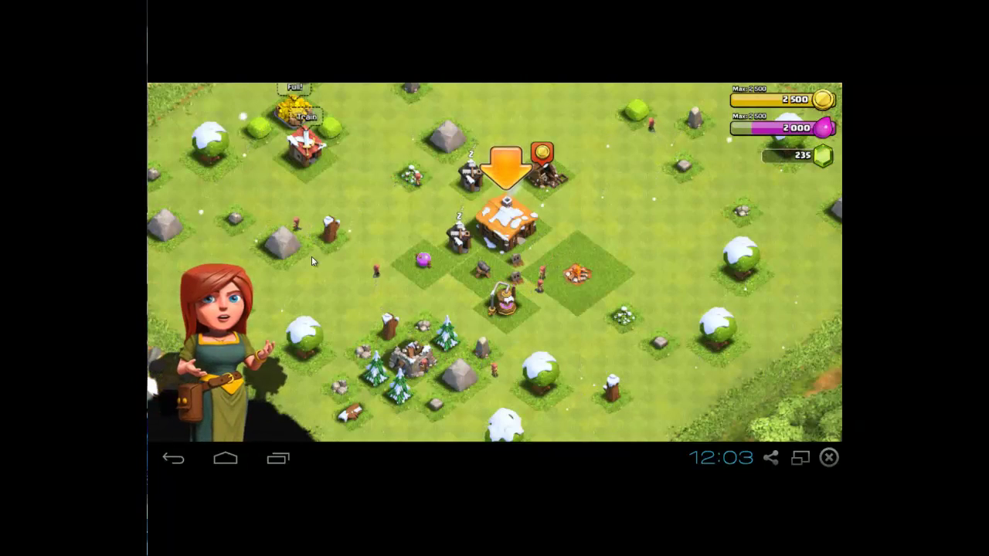
pyautogui.click(506, 220)
pyautogui.click(521, 398)
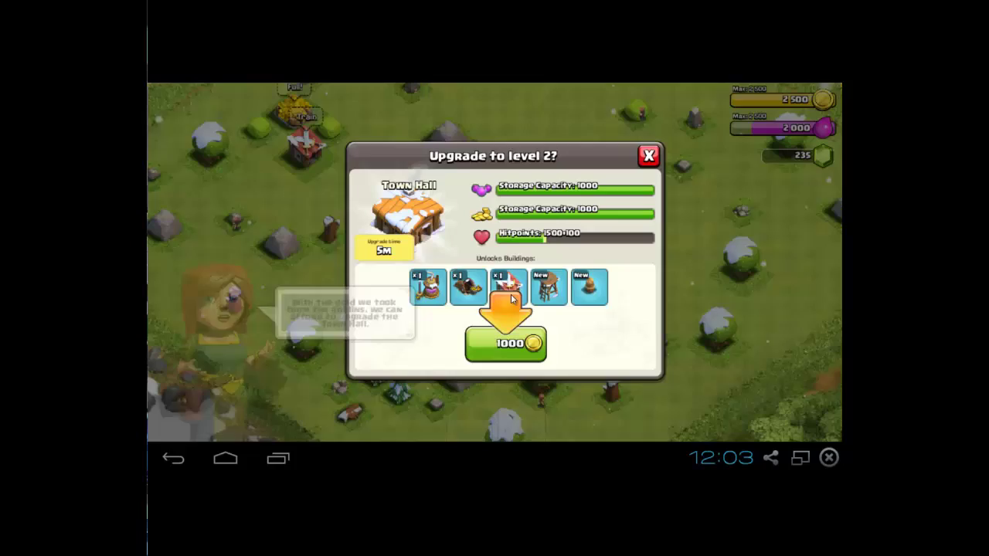
pyautogui.click(508, 343)
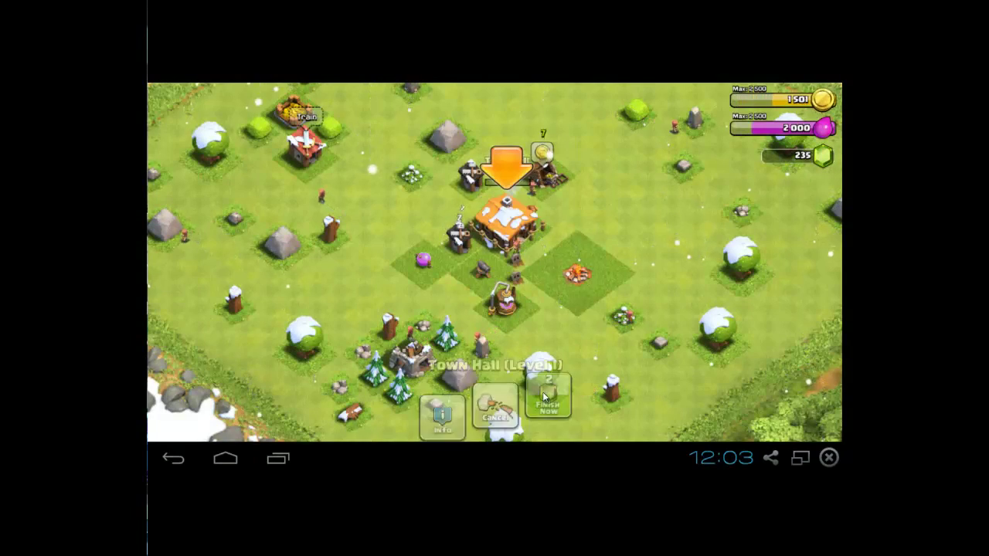
pyautogui.click(546, 397)
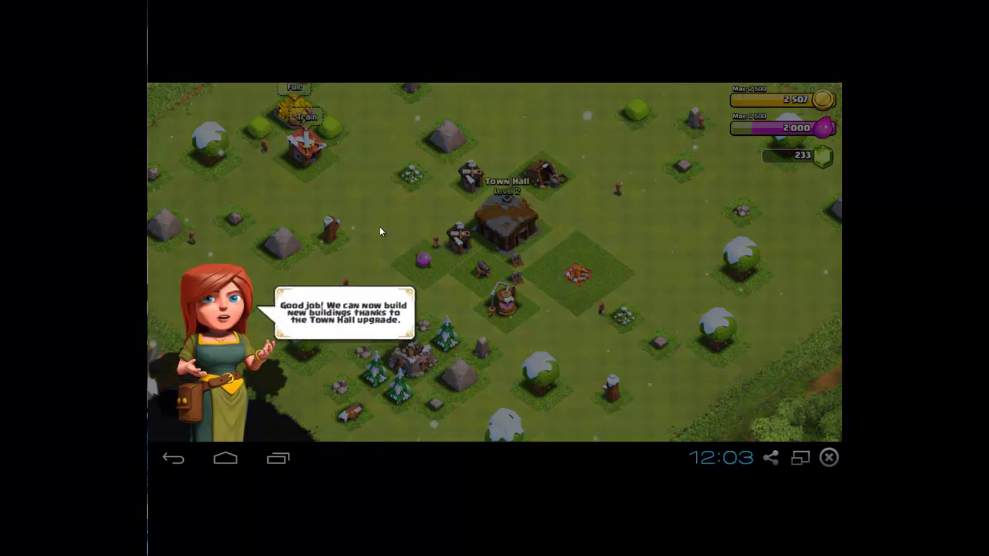
pyautogui.click(379, 226)
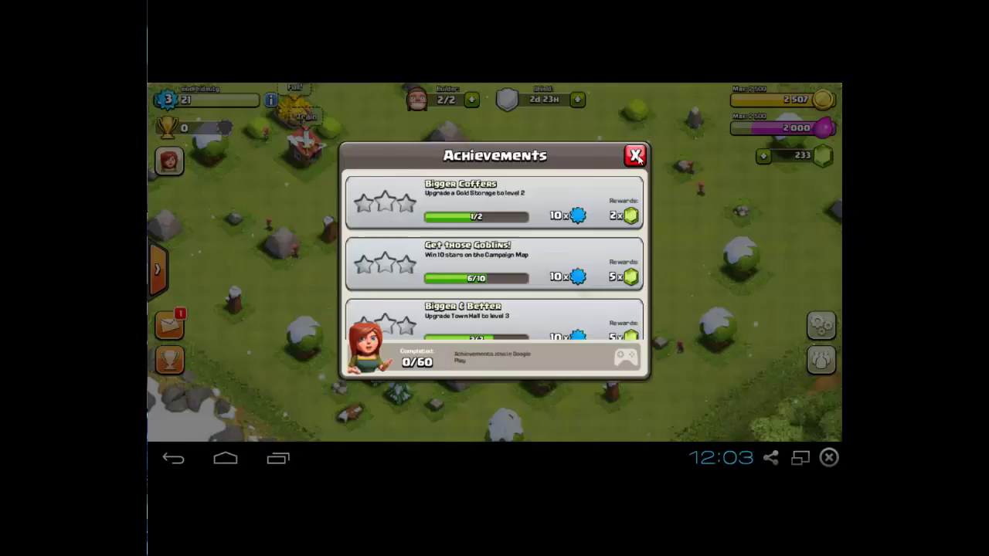
pyautogui.click(636, 156)
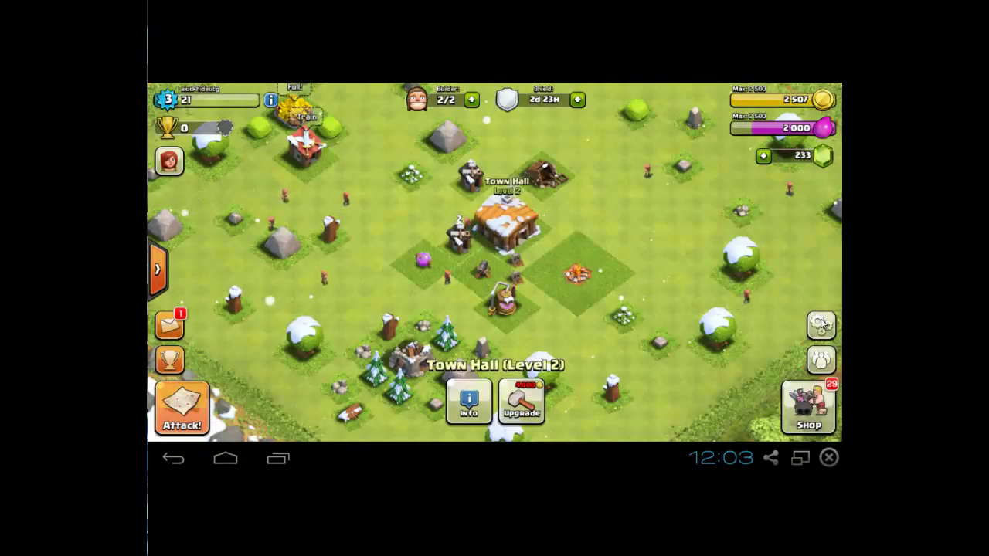
# Step: Sign in to Google+ from the game's device linking settings and load the account's saved Town Hall level 8 village
pyautogui.click(822, 324)
pyautogui.click(543, 316)
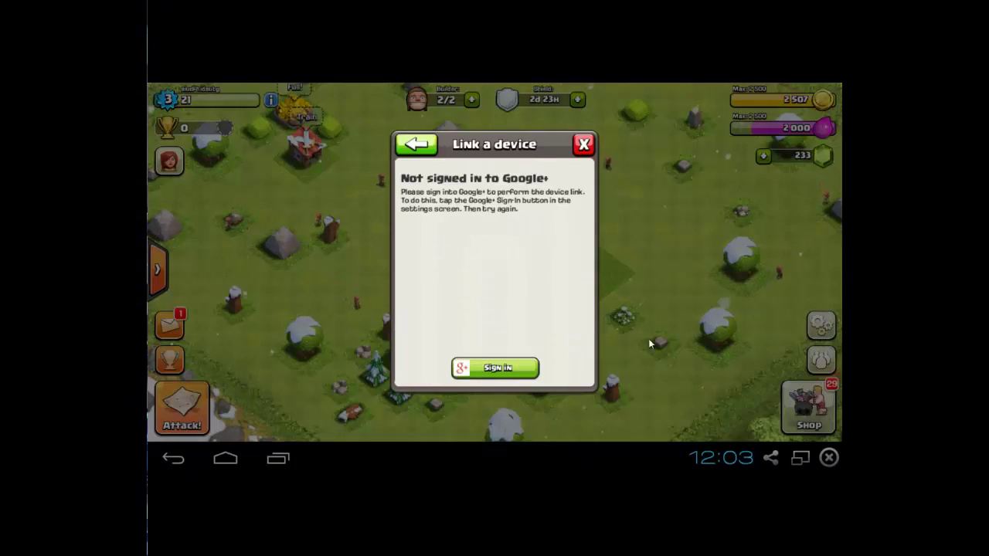
pyautogui.click(526, 376)
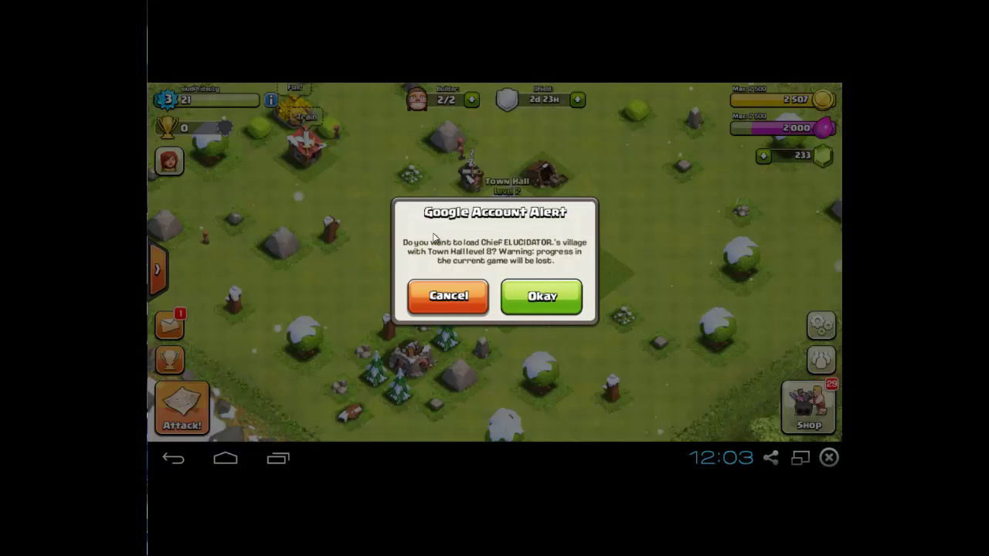
pyautogui.click(565, 298)
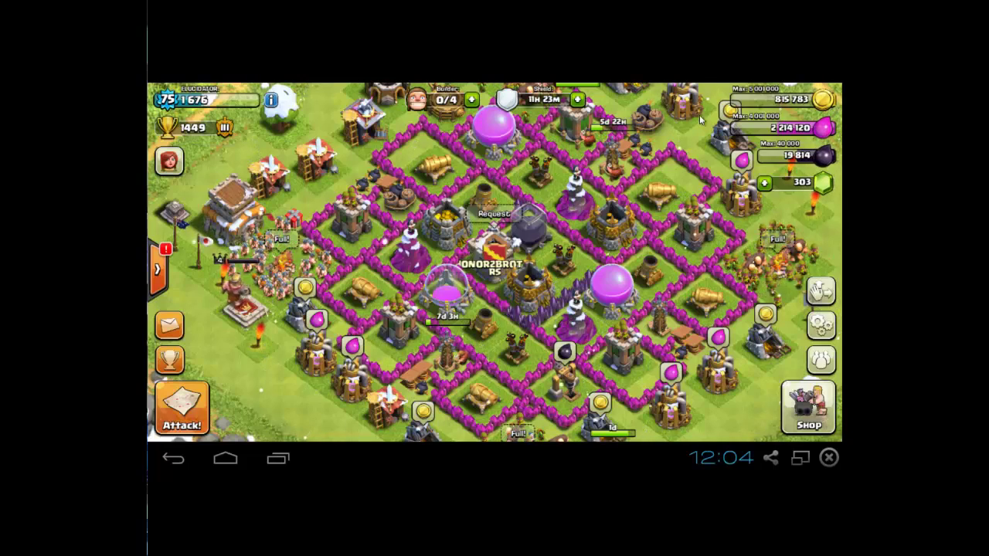
# Step: Collect the gold, elixir and dark elixir from the mines, collectors and drill along the village's southern side
pyautogui.moveTo(320, 335); pyautogui.dragTo(255, 251)
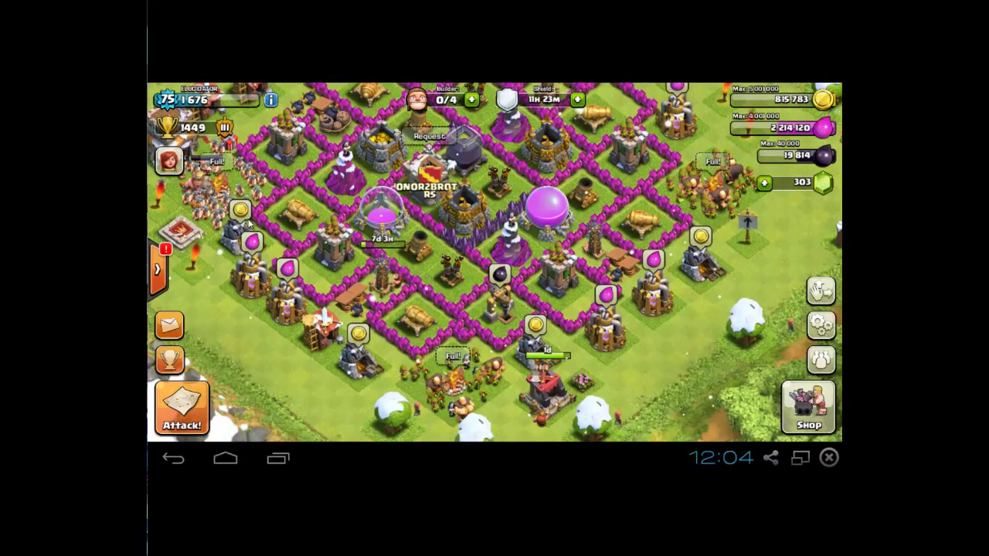
pyautogui.click(252, 240)
pyautogui.click(286, 265)
pyautogui.click(357, 330)
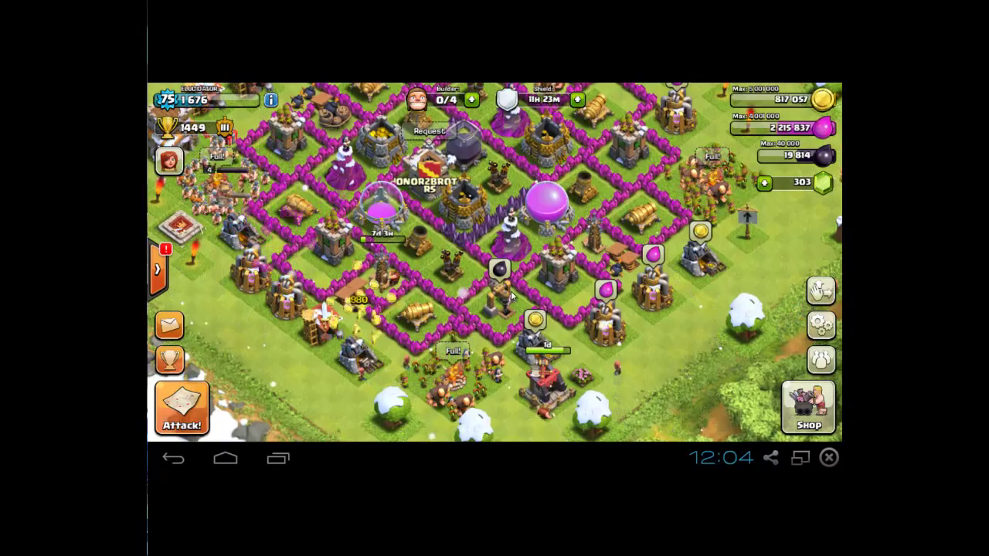
pyautogui.click(534, 319)
pyautogui.click(500, 268)
pyautogui.click(606, 289)
pyautogui.click(653, 255)
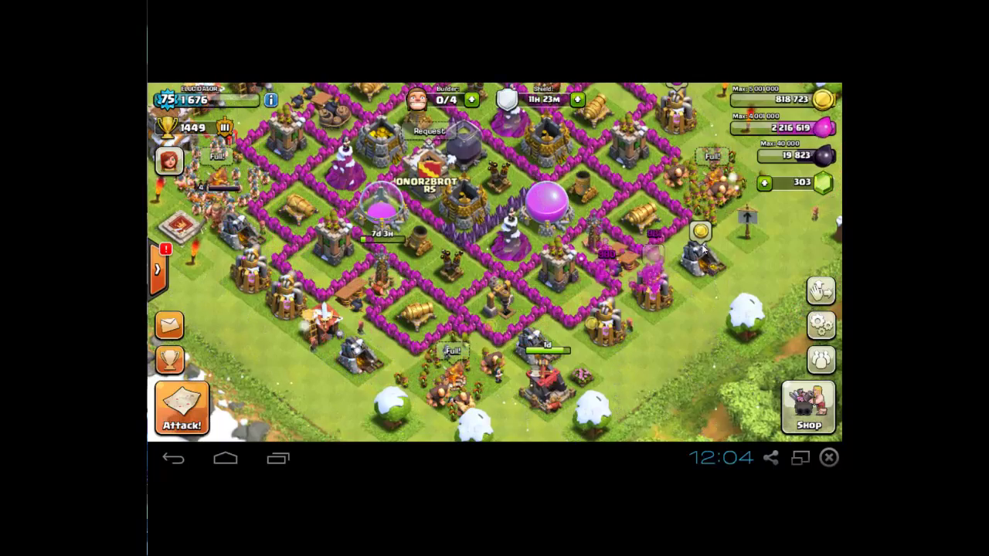
pyautogui.click(700, 230)
# Step: Collect the gold and elixir from the remaining mines and collectors on the village's north-eastern side
pyautogui.moveTo(510, 274); pyautogui.dragTo(398, 422)
pyautogui.click(615, 232)
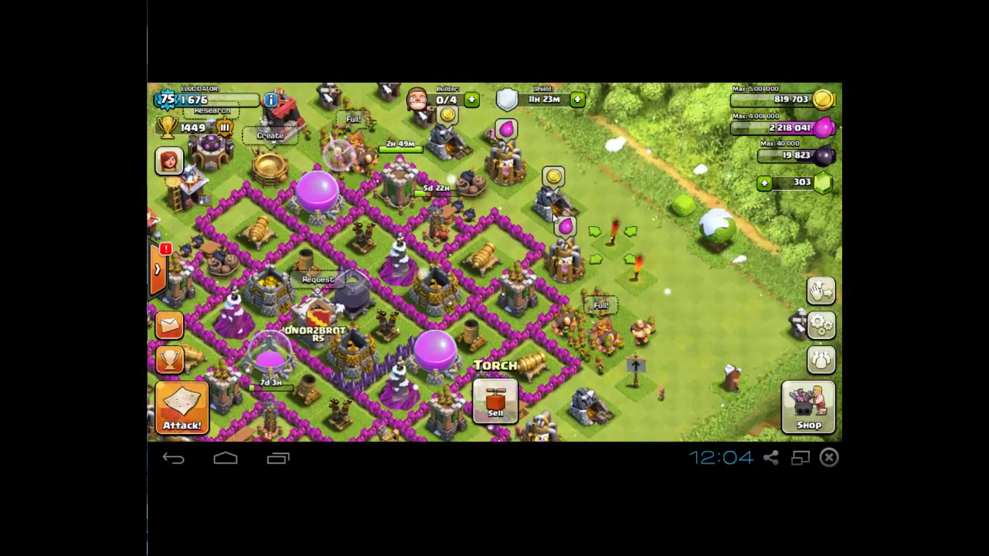
pyautogui.click(558, 184)
pyautogui.click(485, 145)
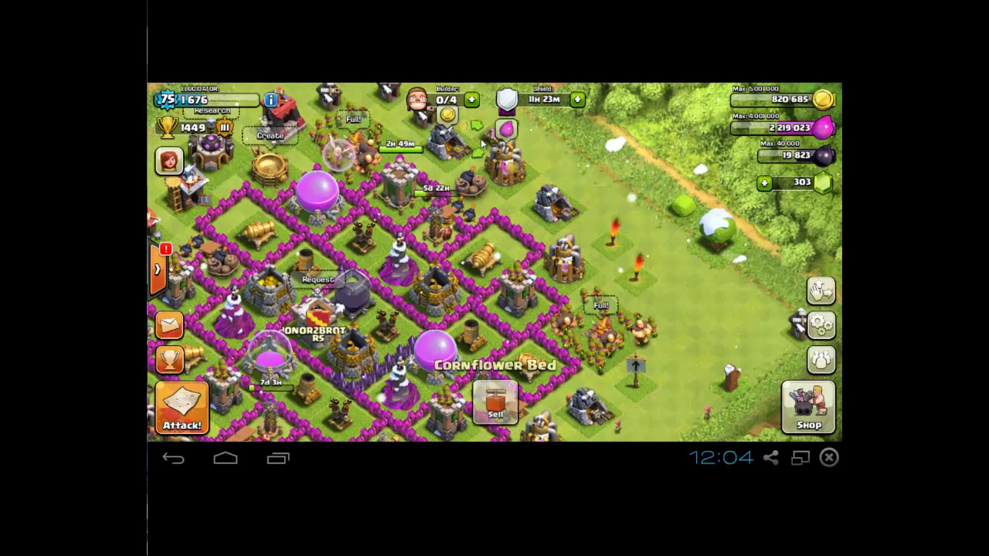
pyautogui.scroll(-3, 510, 268)
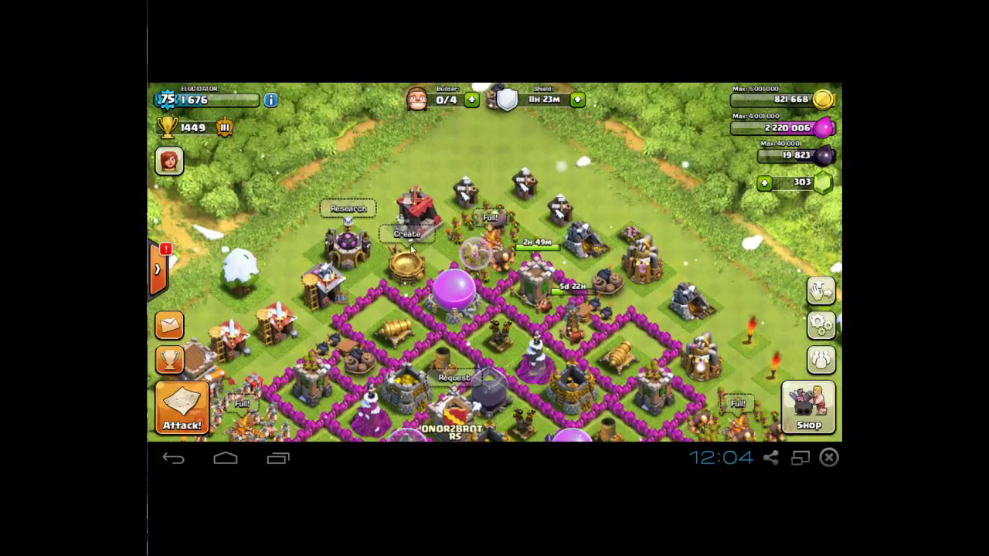
# Step: Look over the village layout, and briefly open and close the clan chat
pyautogui.scroll(3, 247, 296)
pyautogui.moveTo(620, 386); pyautogui.dragTo(487, 266)
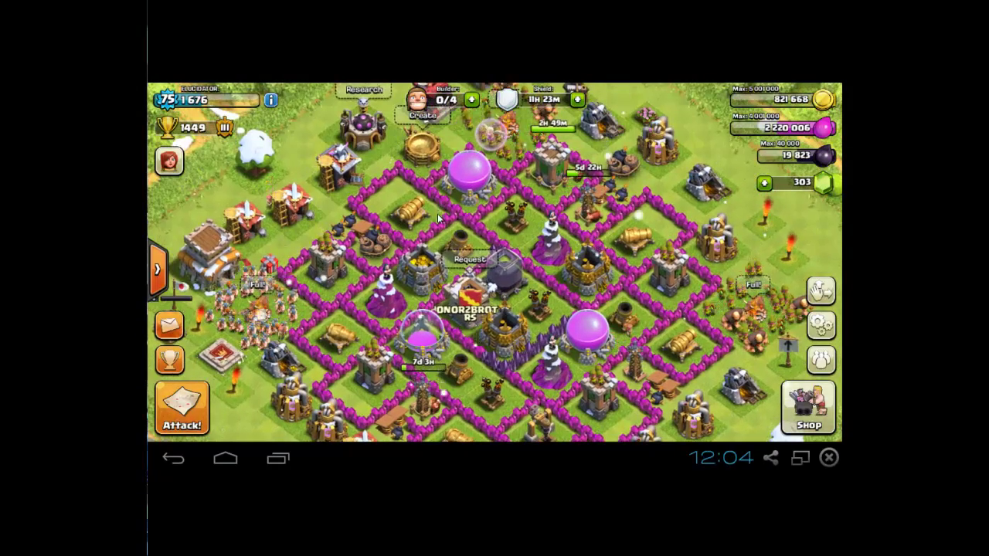
pyautogui.moveTo(314, 216); pyautogui.dragTo(321, 85)
pyautogui.click(157, 268)
pyautogui.click(333, 271)
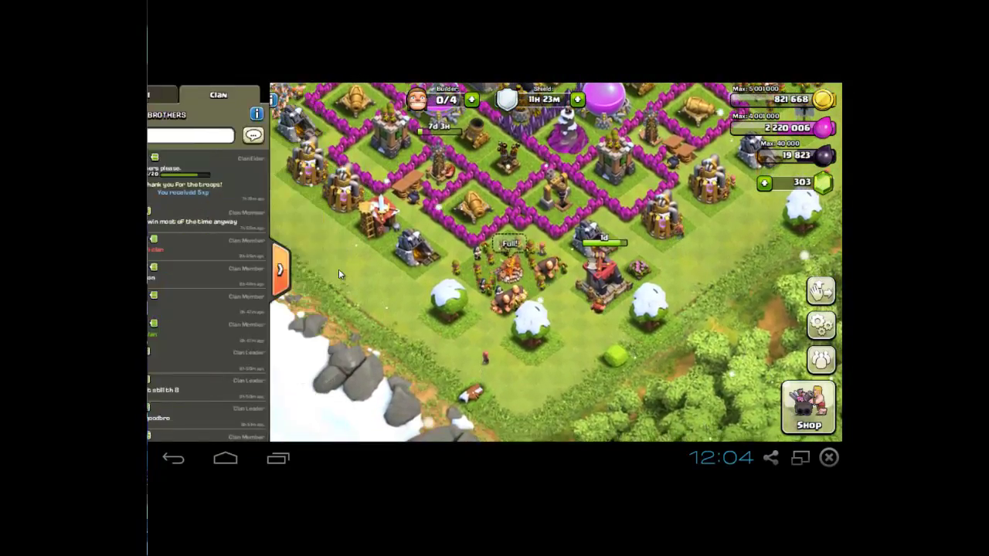
pyautogui.moveTo(454, 176); pyautogui.dragTo(421, 265)
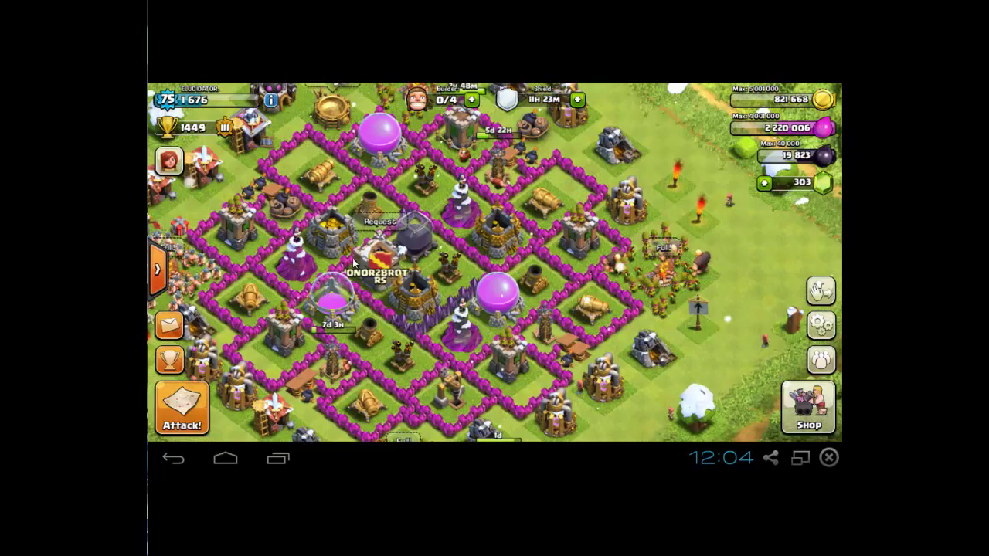